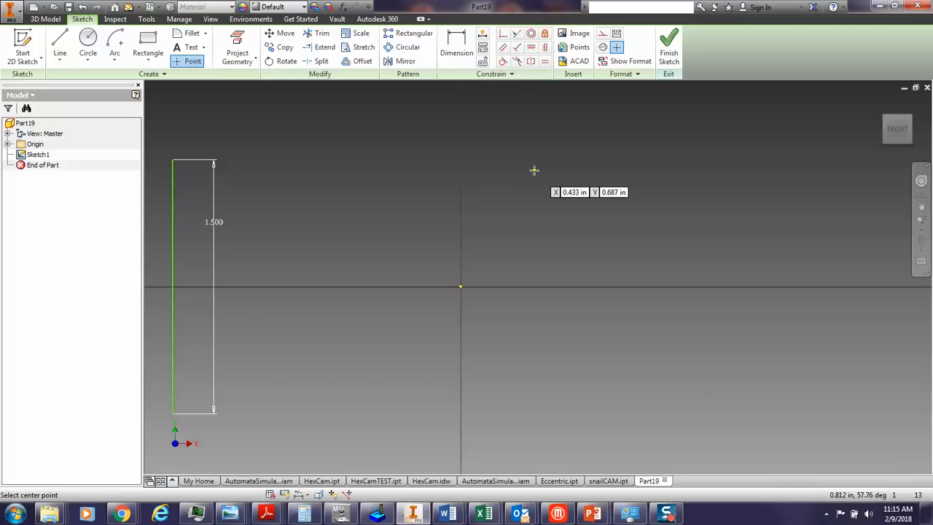
# Place two vertically aligned points about 1.18 in apart and draw a center-point arc, open upward, with about 0.61 in radius around the lower one
pyautogui.click(533, 170)
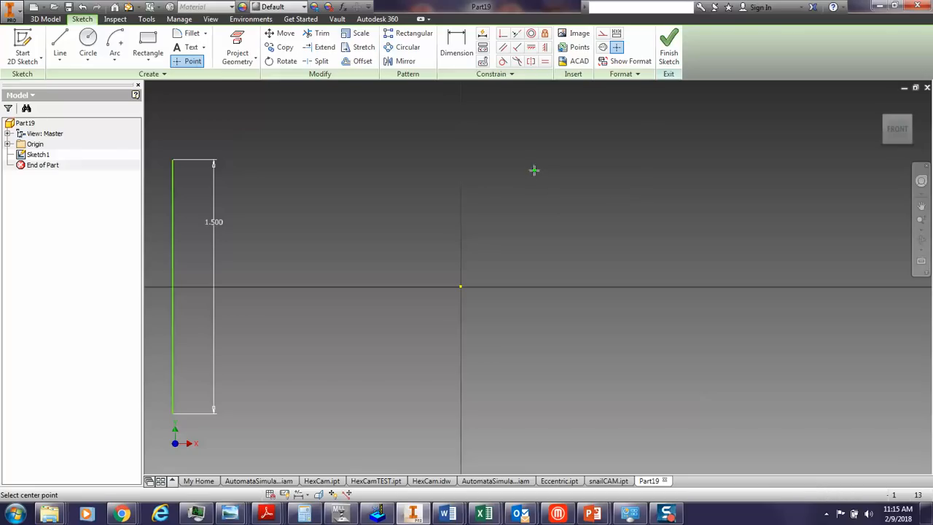
pyautogui.click(534, 370)
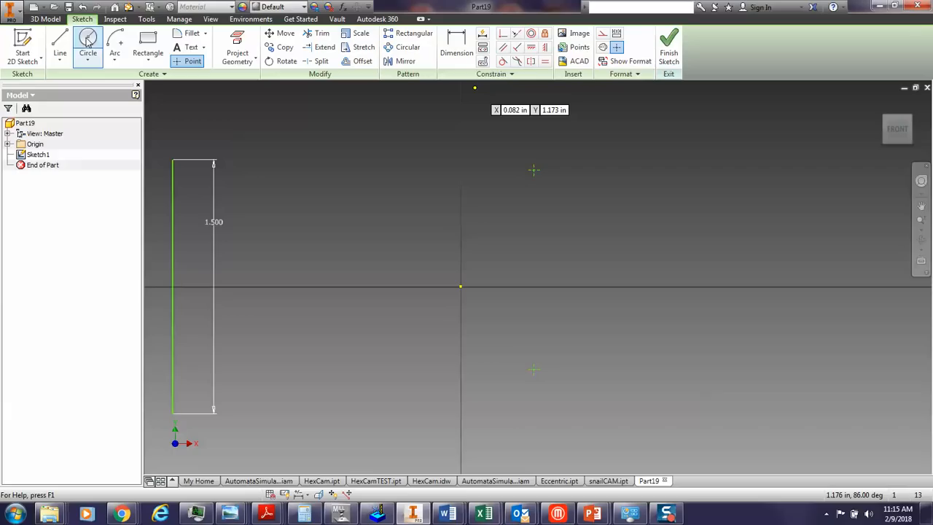
pyautogui.click(117, 42)
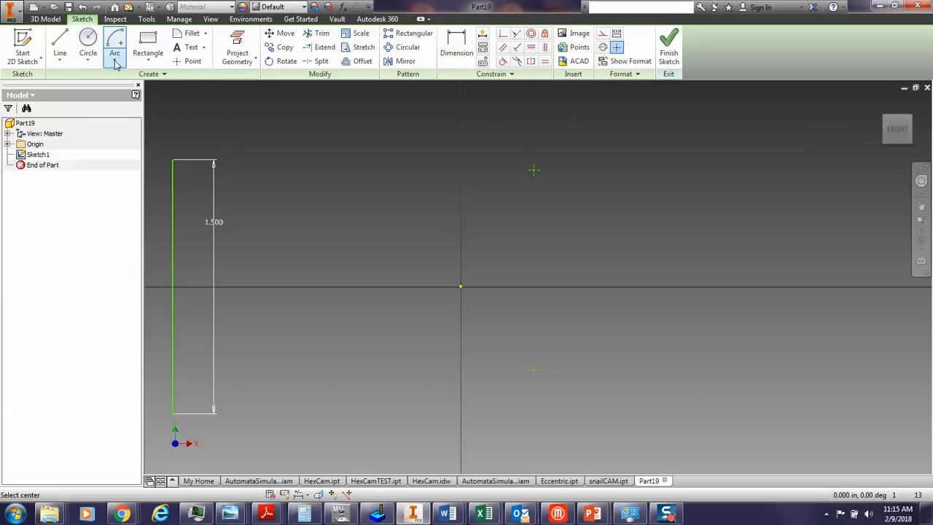
pyautogui.click(116, 64)
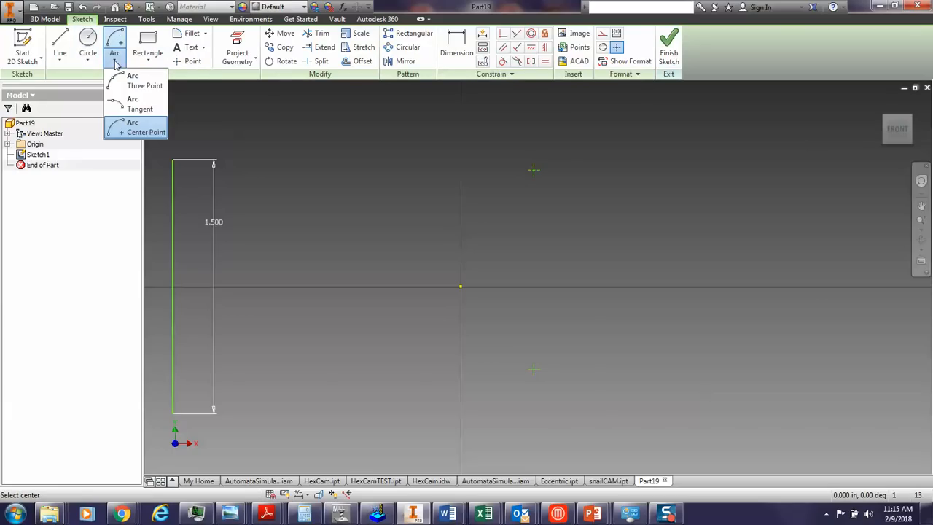
pyautogui.click(138, 130)
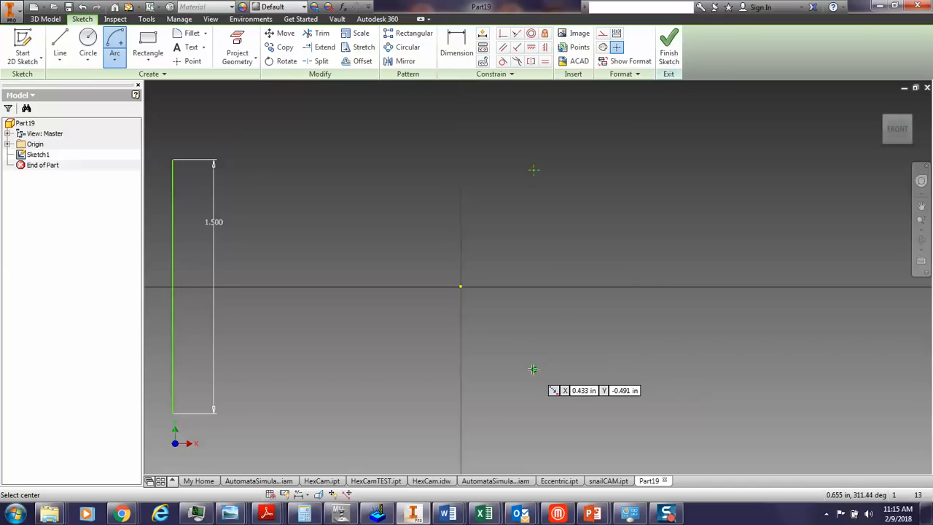
pyautogui.click(533, 369)
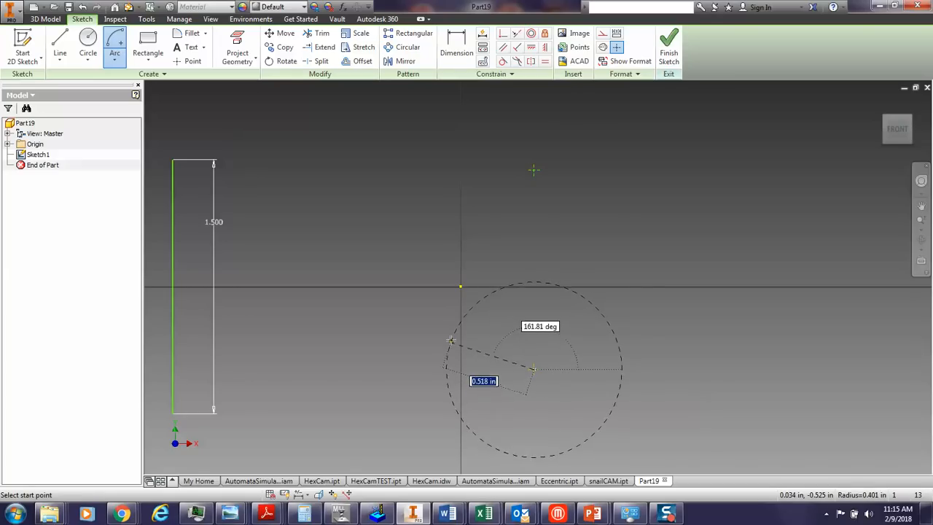
pyautogui.click(464, 291)
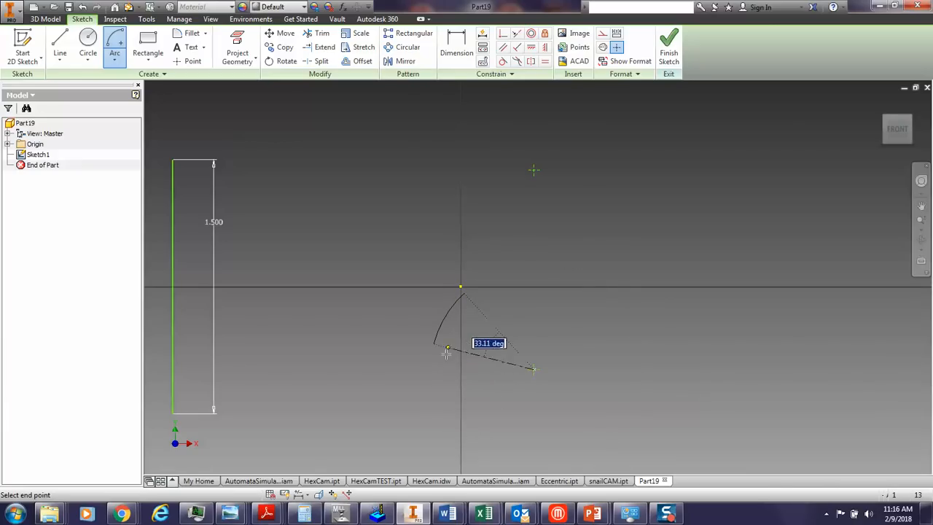
pyautogui.click(583, 316)
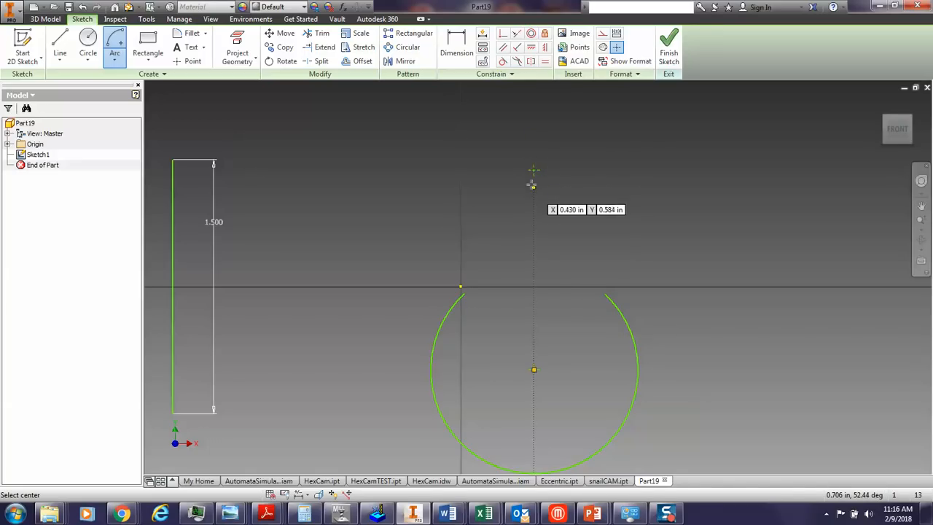
# Draw a center-point arc of about 0.375 in radius over the upper point, open downward
pyautogui.click(534, 170)
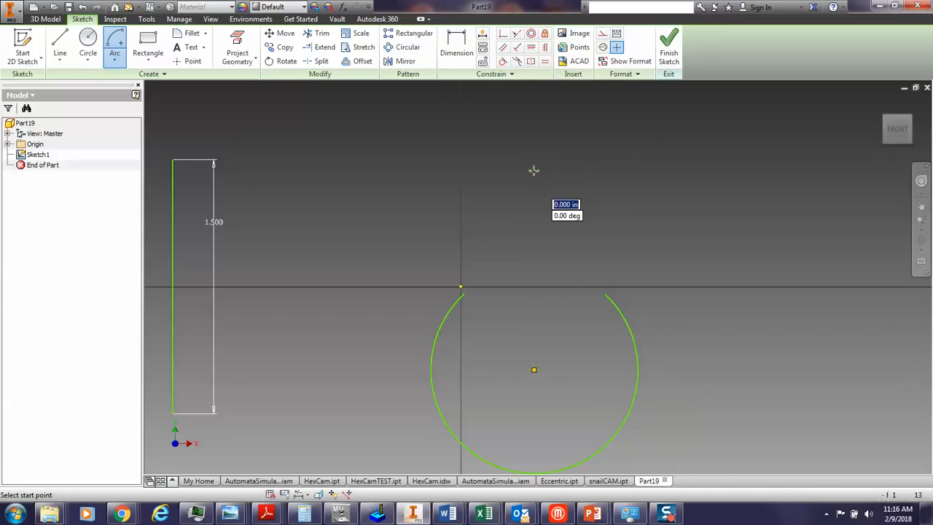
pyautogui.click(473, 154)
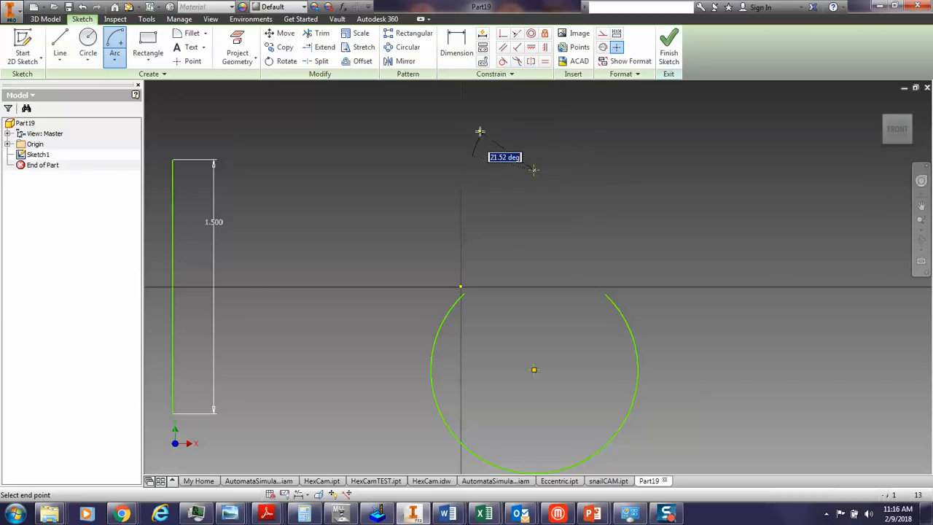
pyautogui.click(593, 151)
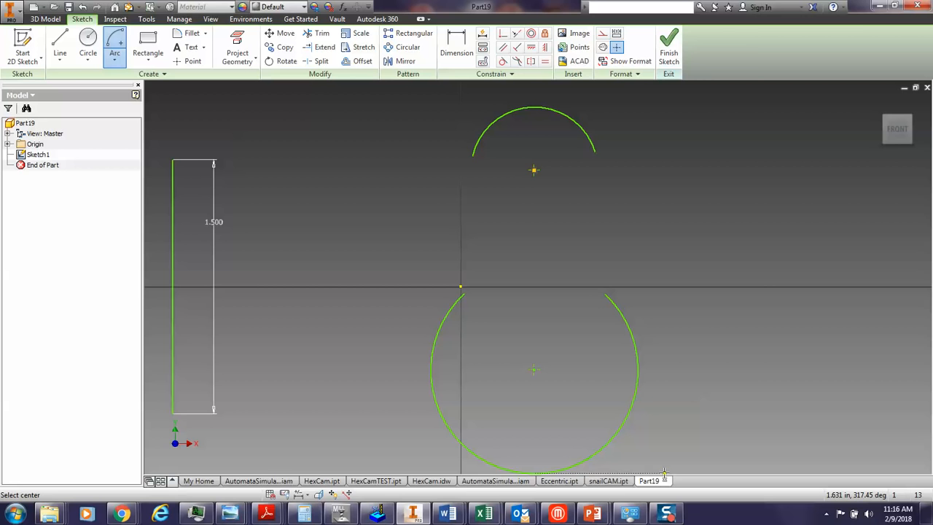
# Check the pear cam drawing in Adobe Reader, return to Inventor and dimension the lower arc's radius as d0/2, referencing the vertical line's length
pyautogui.hotkey('alt', 'Tab')
pyautogui.hotkey('alt', 'Tab')
pyautogui.hotkey('alt', 'Tab')
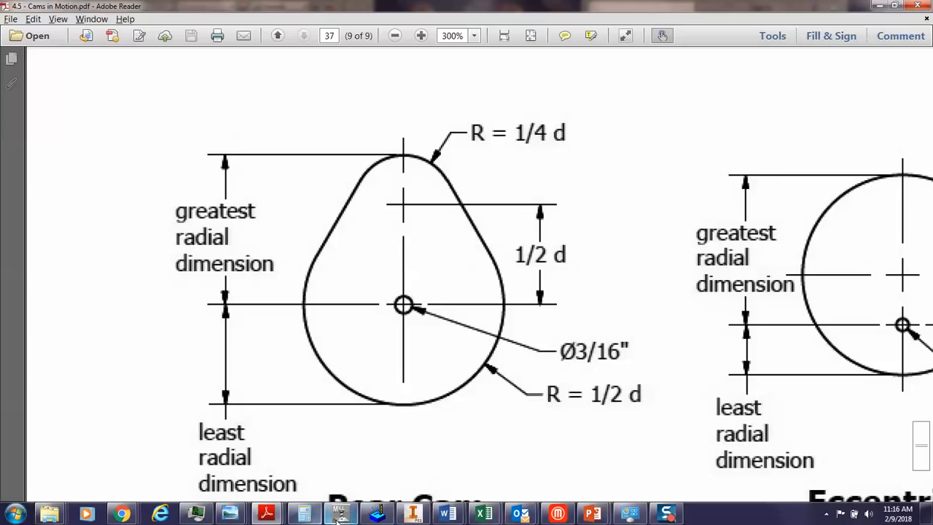
pyautogui.click(418, 512)
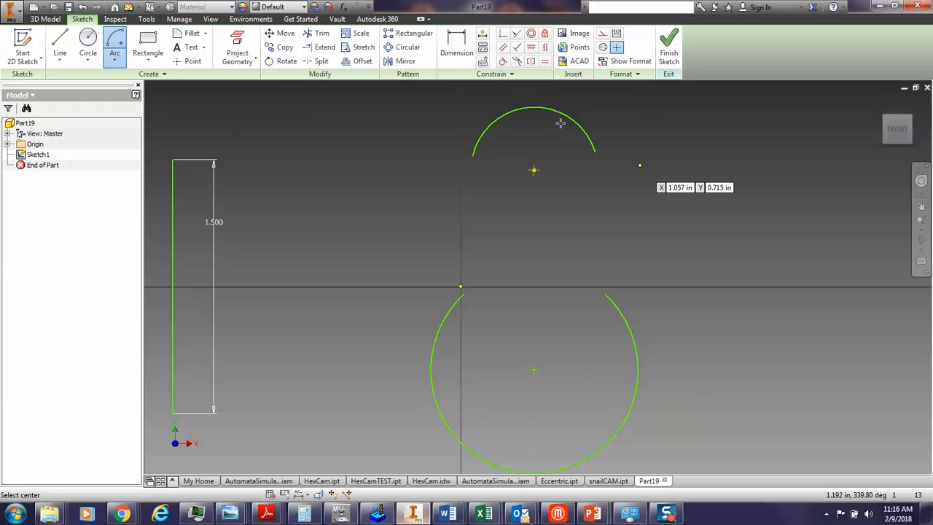
pyautogui.click(447, 43)
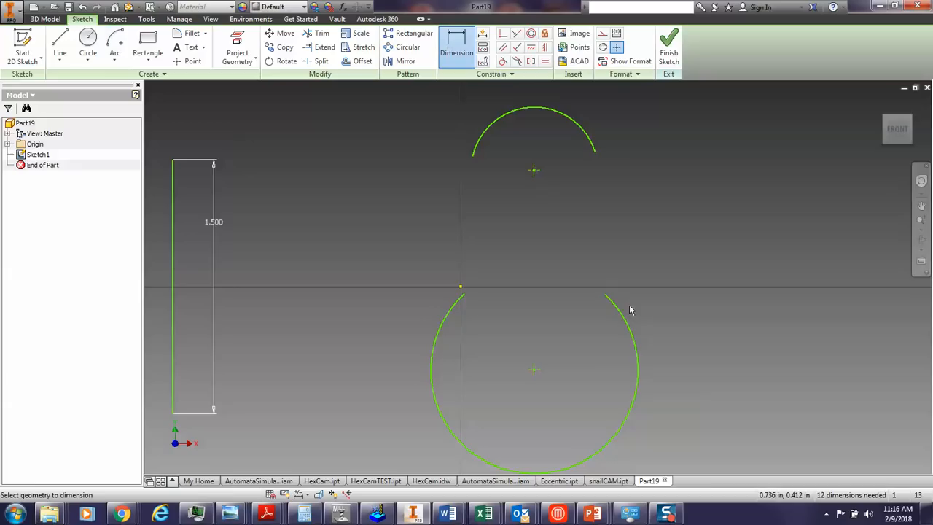
pyautogui.click(638, 358)
pyautogui.click(736, 303)
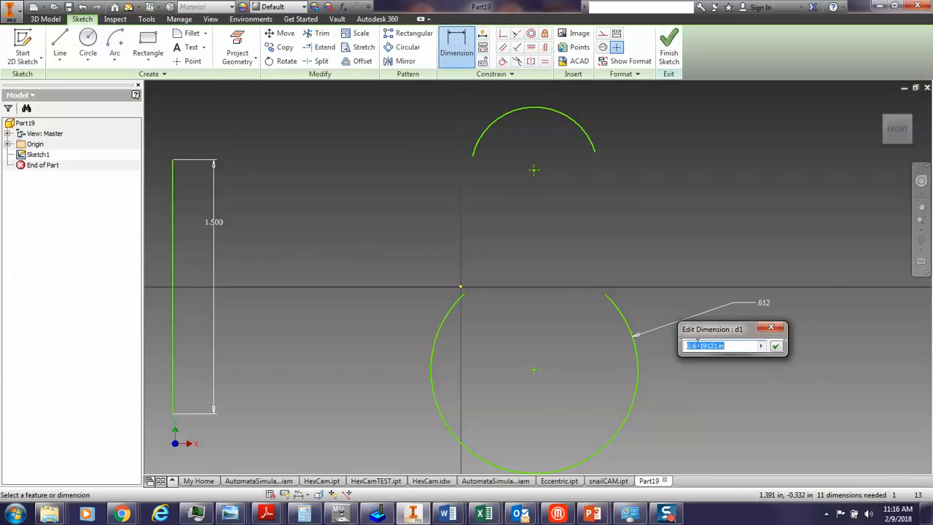
pyautogui.click(216, 222)
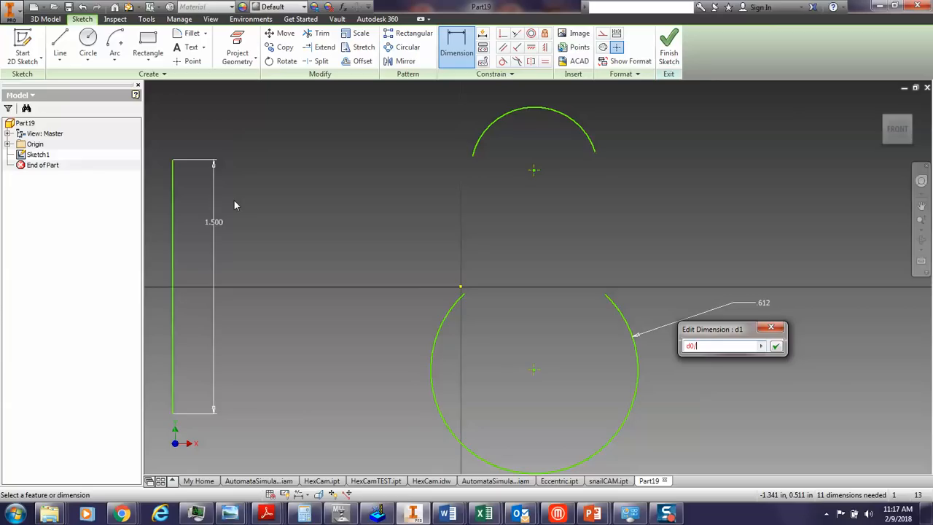
pyautogui.write('/2')
pyautogui.press('Return')
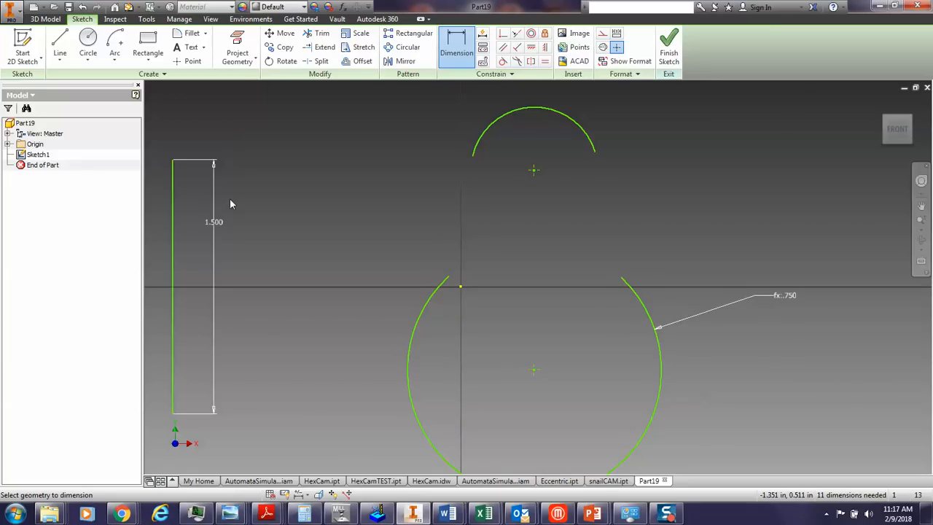
# Dimension the upper arc's radius as d0/4, referencing the vertical line's length
pyautogui.click(581, 130)
pyautogui.click(735, 128)
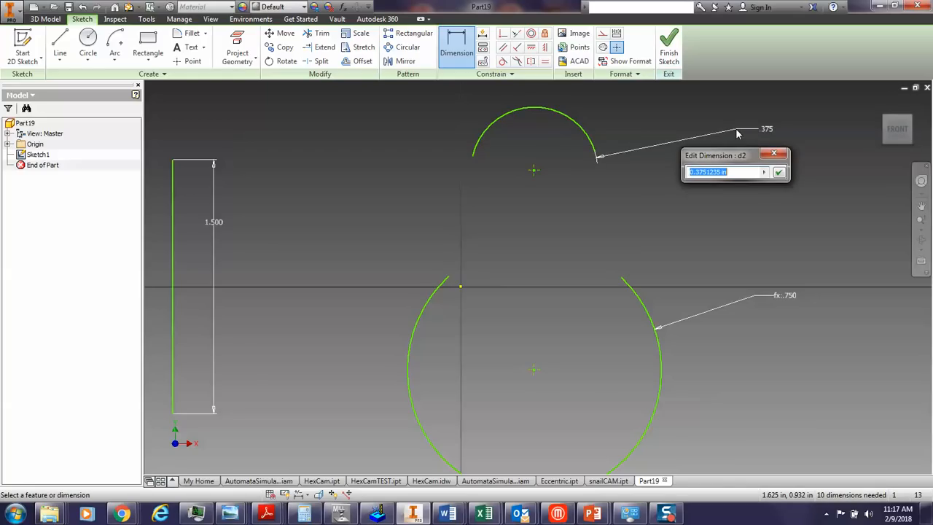
pyautogui.click(219, 223)
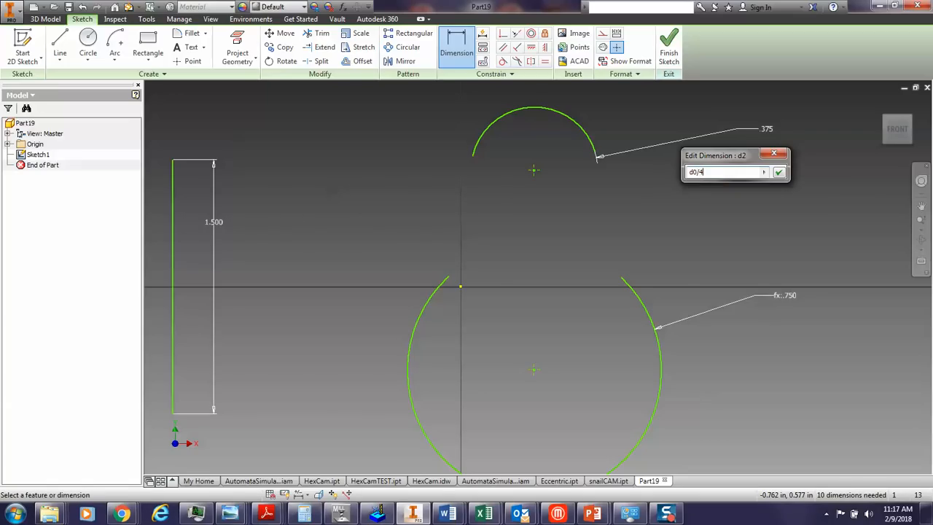
pyautogui.write('/4')
pyautogui.press('Return')
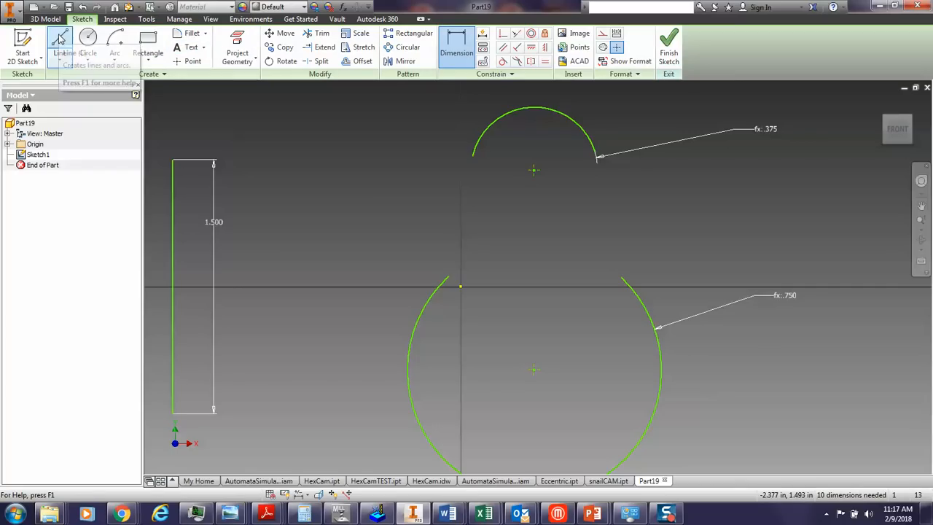
# Connect the arc ends on both sides with straight lines and trim away the horizontal line across the upper arc
pyautogui.click(60, 41)
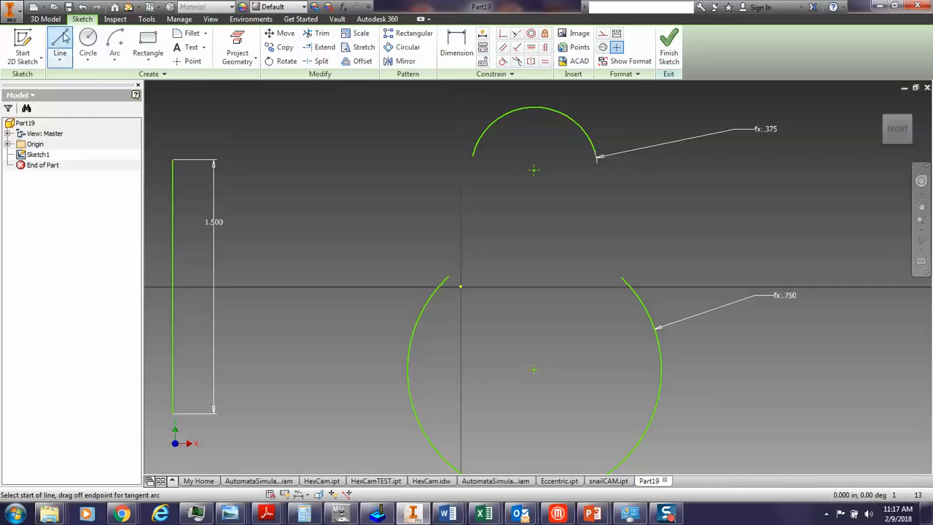
pyautogui.click(446, 278)
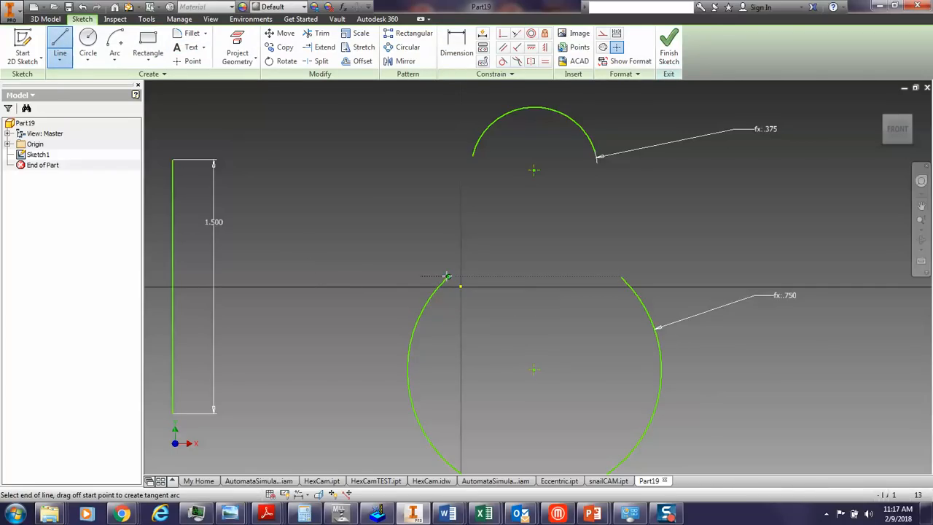
pyautogui.click(472, 156)
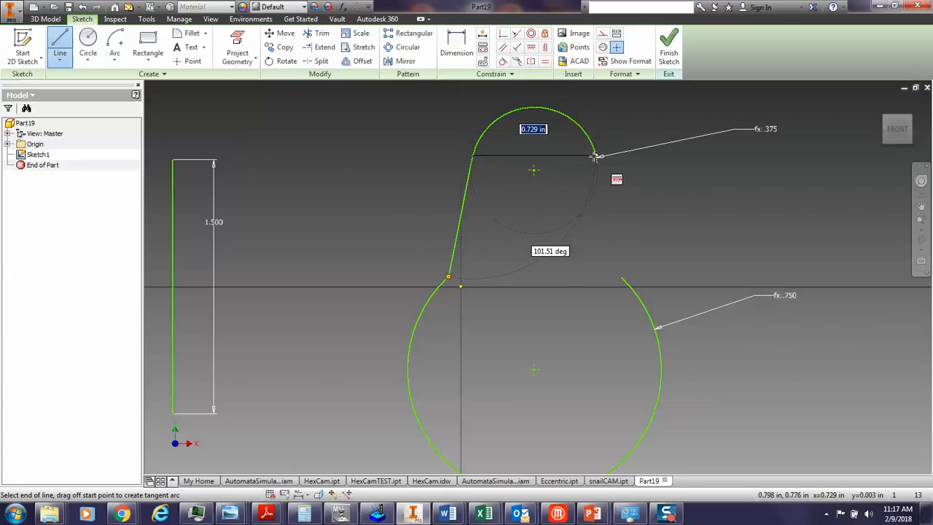
pyautogui.click(597, 156)
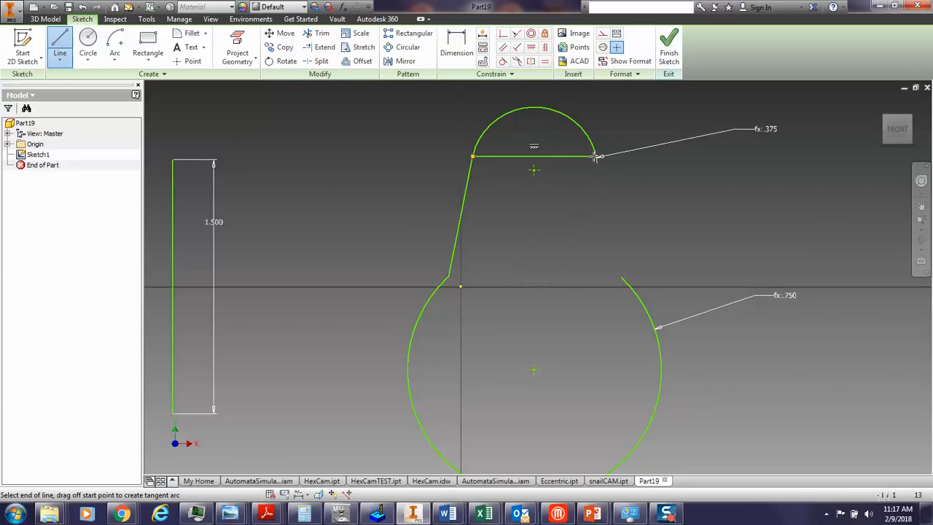
pyautogui.doubleClick(620, 277)
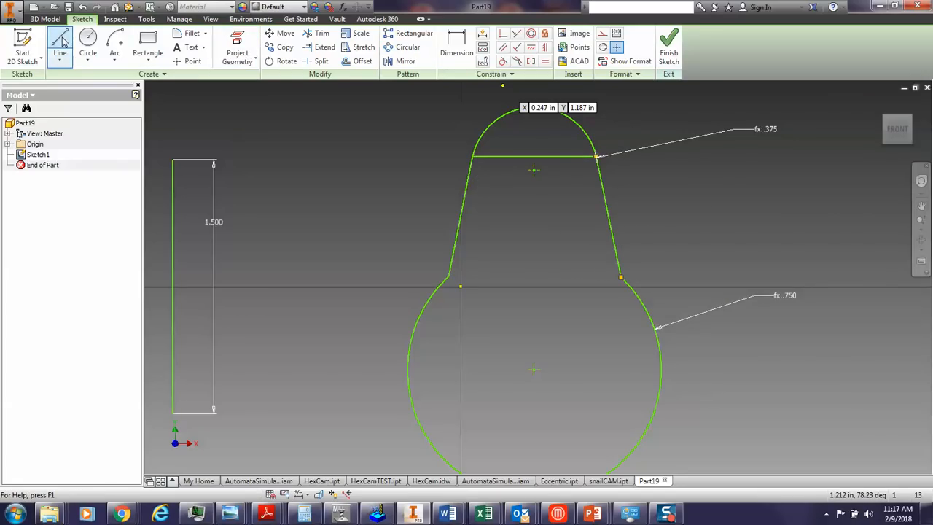
pyautogui.click(318, 32)
pyautogui.click(520, 162)
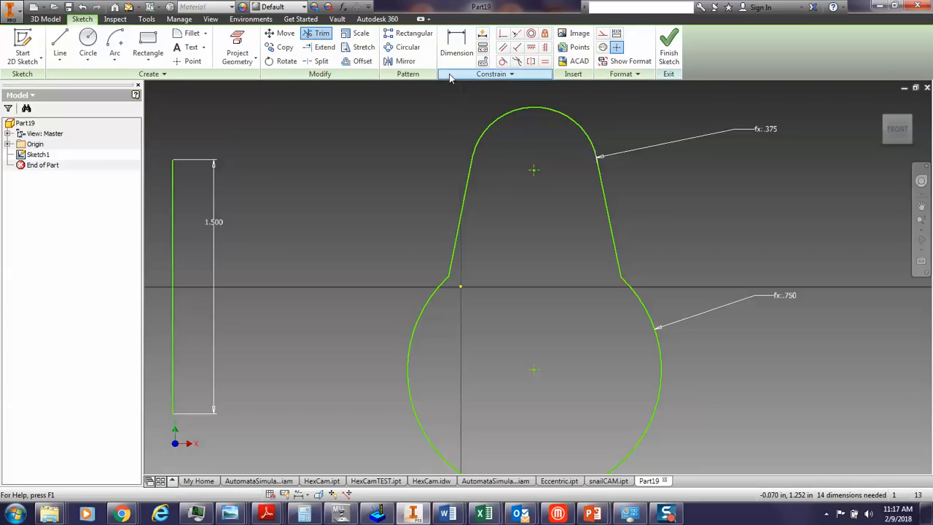
# Make the left side line tangent to both the upper and the lower arc
pyautogui.click(503, 62)
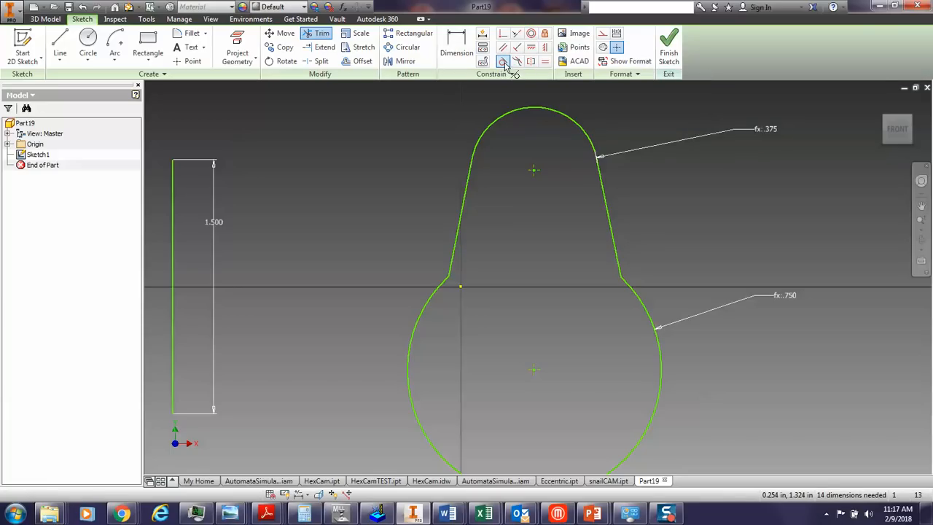
pyautogui.click(463, 208)
pyautogui.click(475, 150)
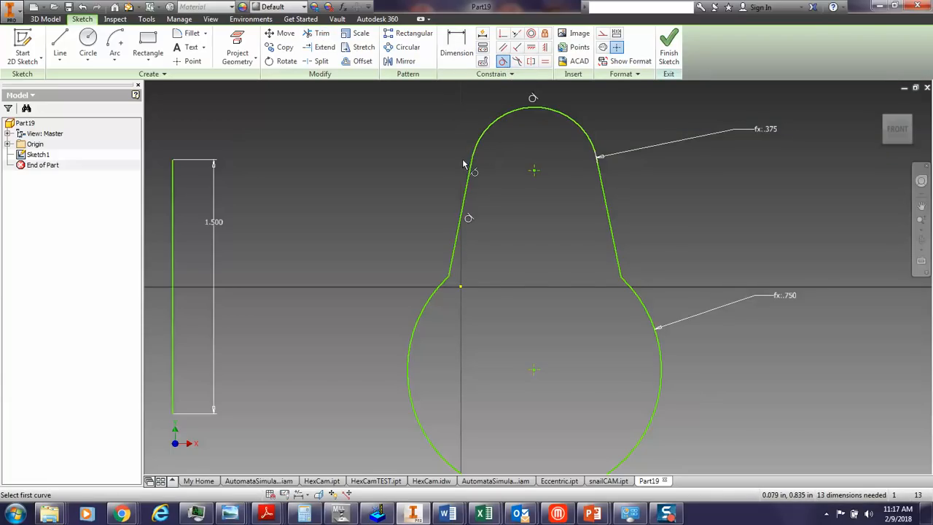
pyautogui.click(466, 216)
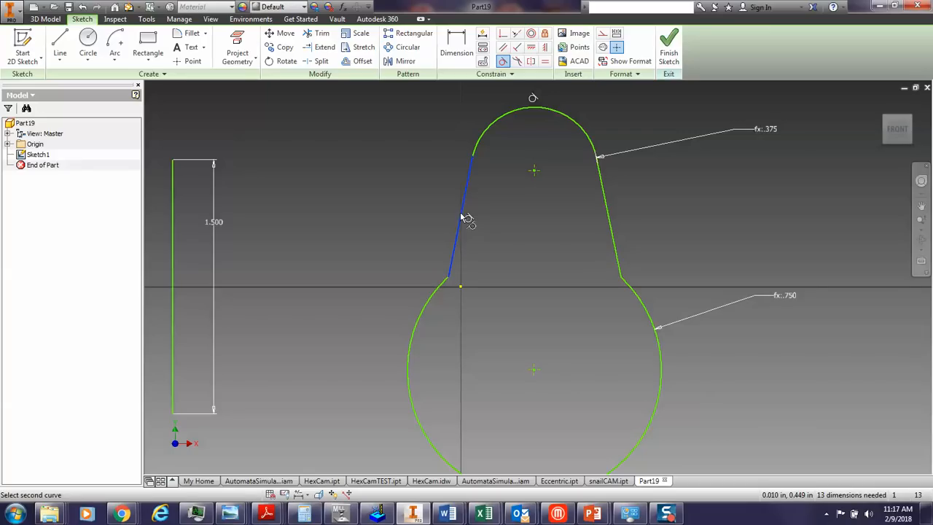
pyautogui.click(430, 304)
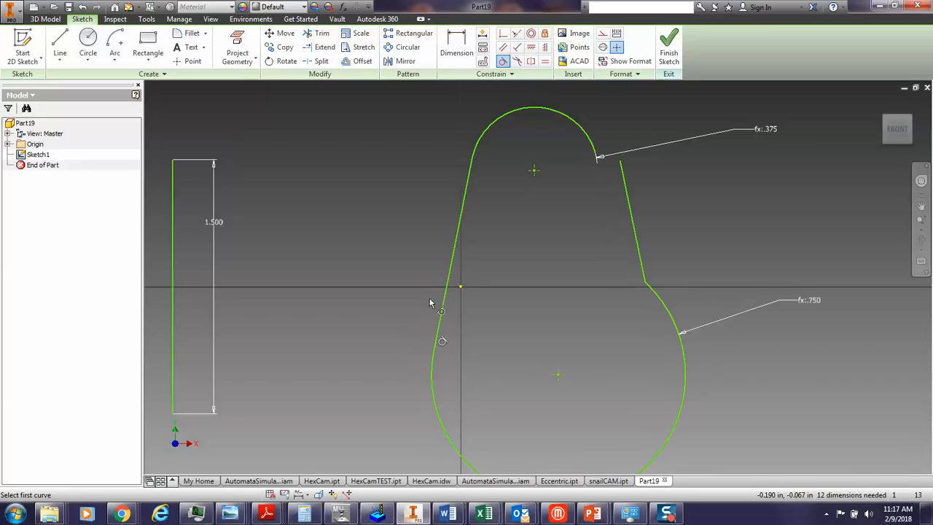
# Make the right side line tangent to both the upper and the lower arc
pyautogui.click(624, 187)
pyautogui.click(590, 144)
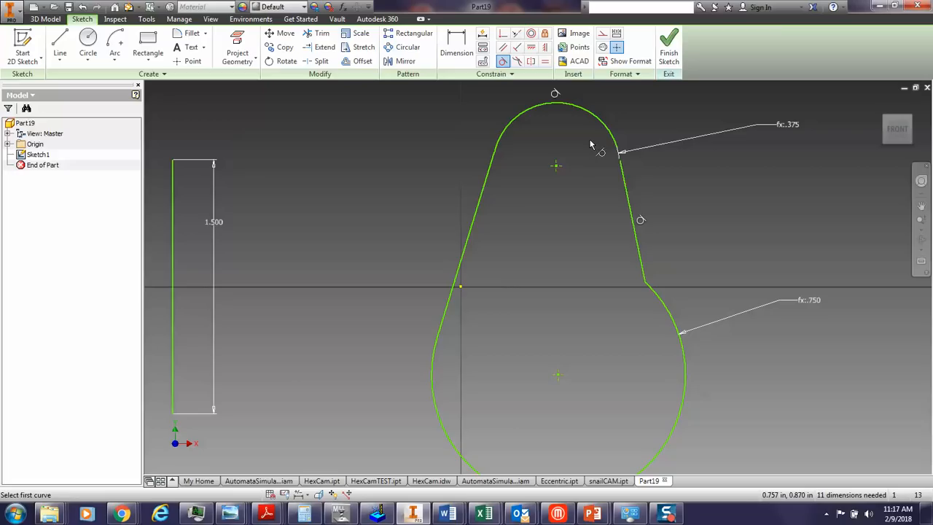
pyautogui.click(633, 213)
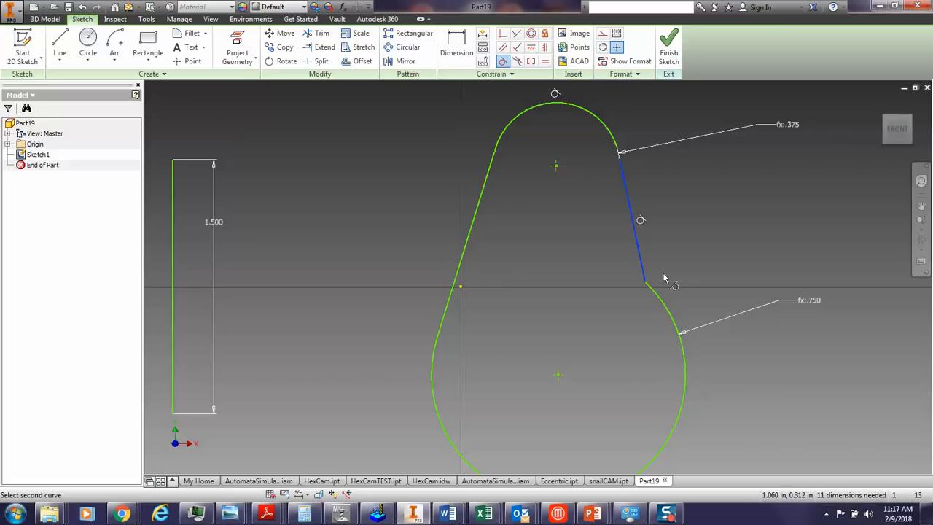
pyautogui.click(668, 311)
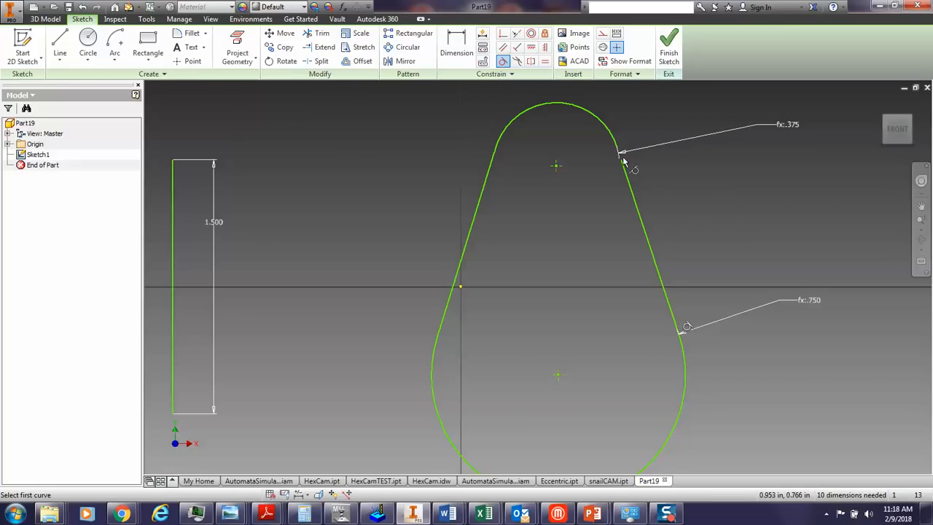
# Dimension the vertical distance between the two arc centers as d0/2, referencing the 1.500 reference line's length
pyautogui.click(457, 43)
pyautogui.click(556, 166)
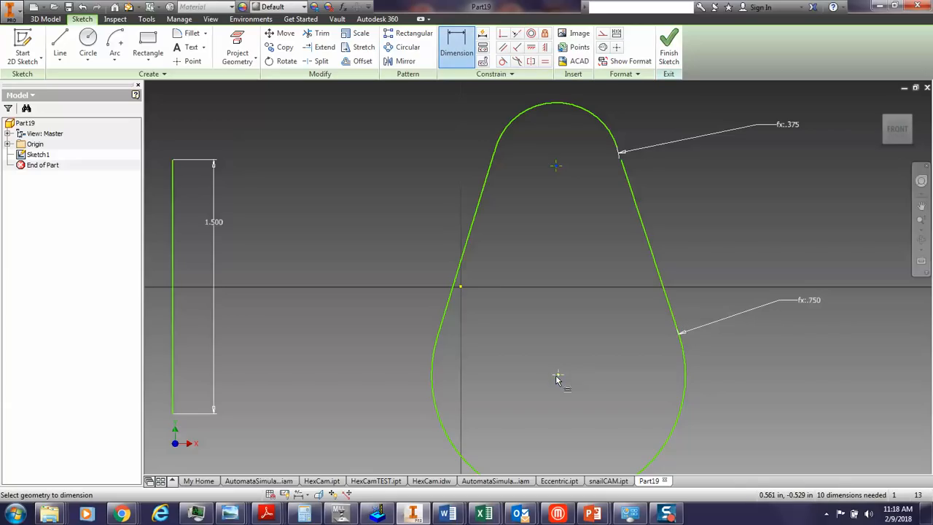
pyautogui.click(557, 375)
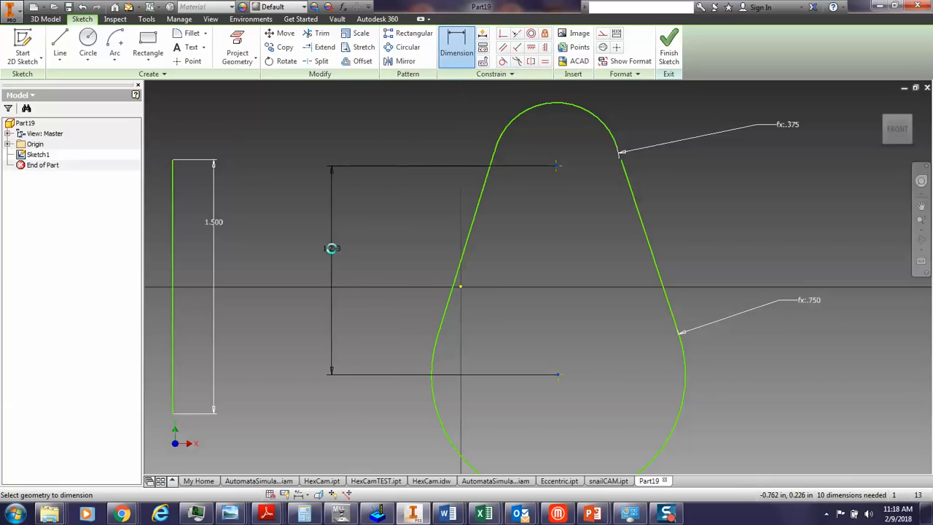
pyautogui.click(331, 250)
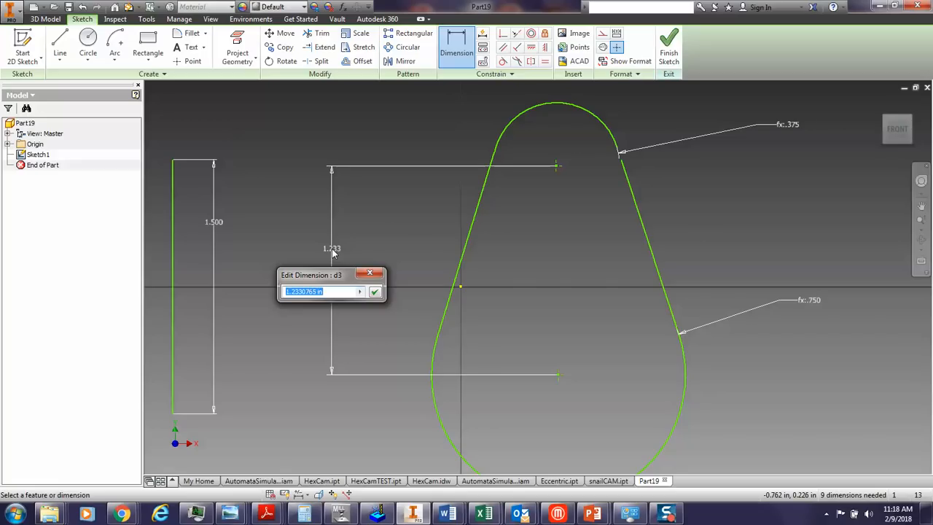
pyautogui.click(219, 224)
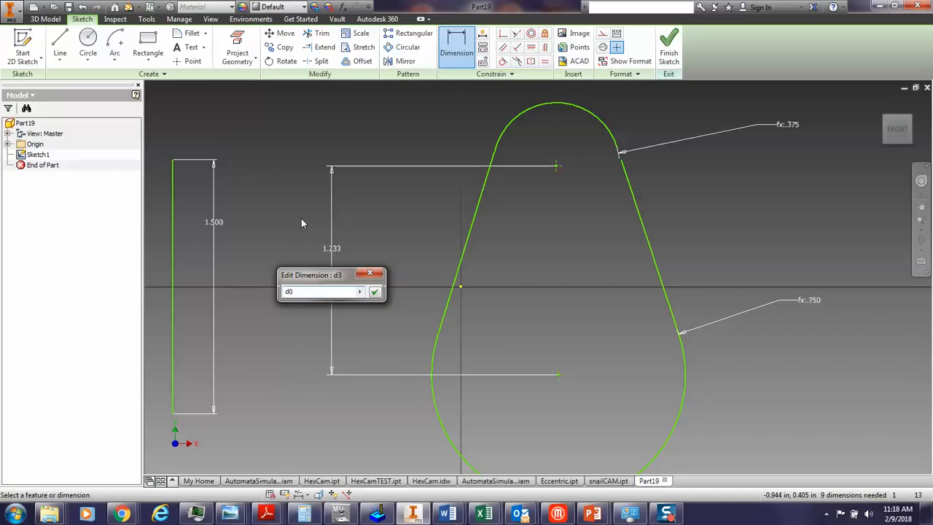
pyautogui.write('/2')
pyautogui.press('Return')
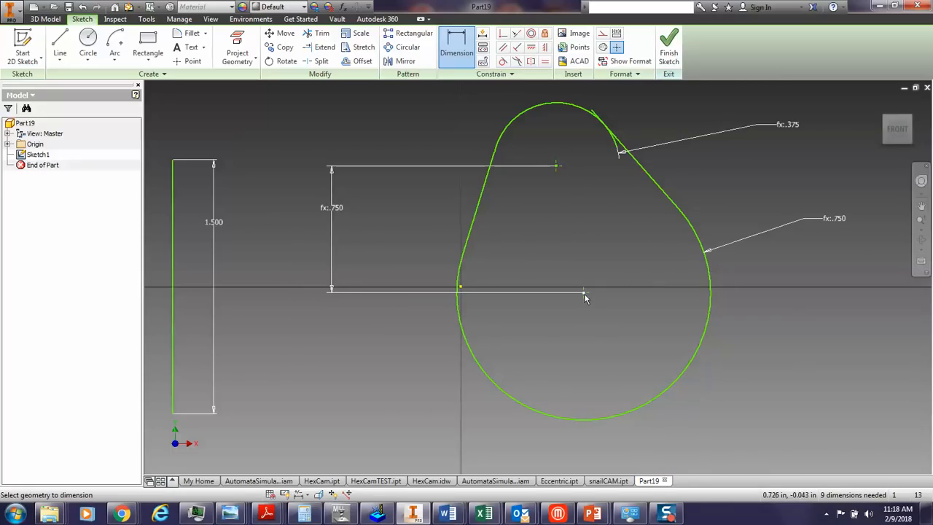
# Align the upper and lower arc centers vertically with a vertical constraint
pyautogui.click(545, 47)
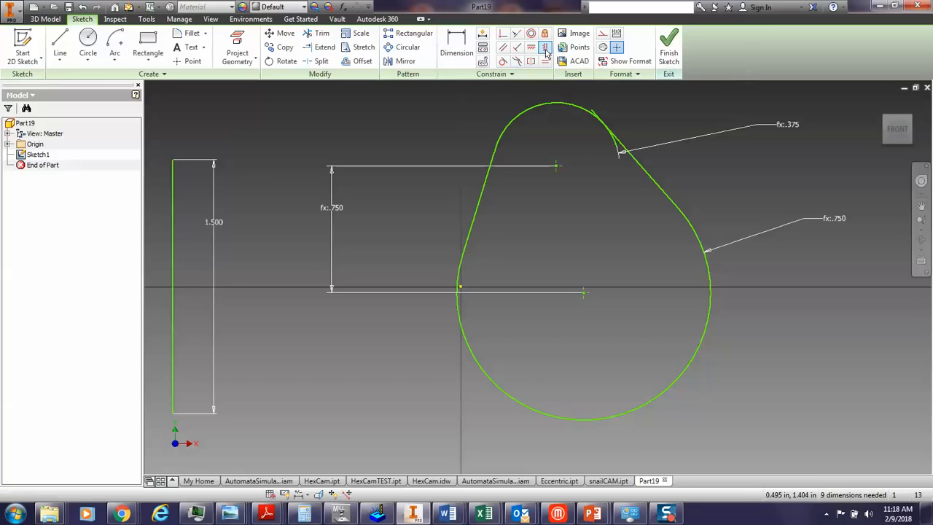
pyautogui.click(557, 167)
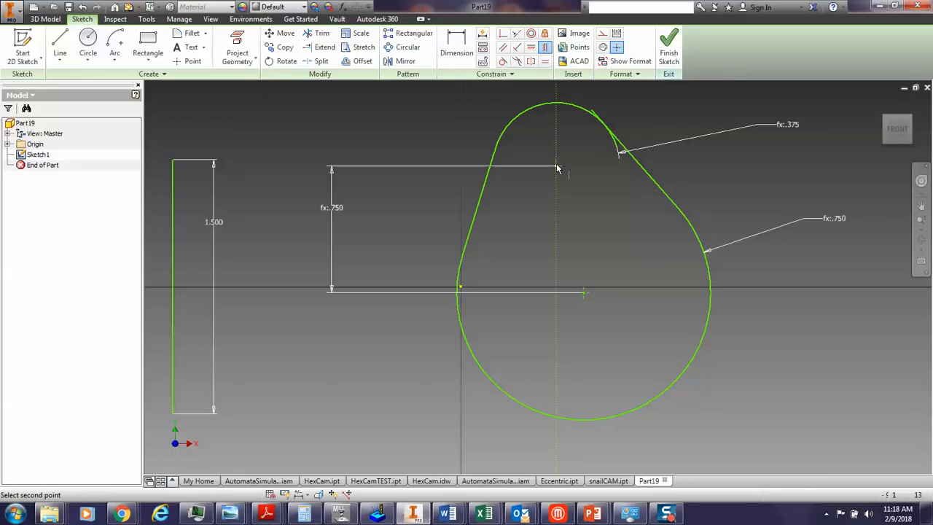
pyautogui.click(583, 294)
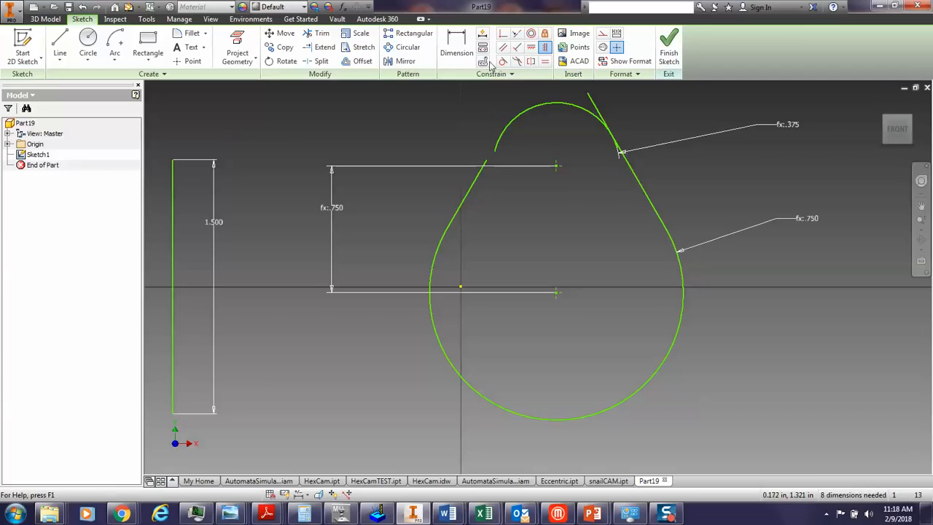
# Make the upper end of the left side line coincident with the upper arc
pyautogui.click(503, 33)
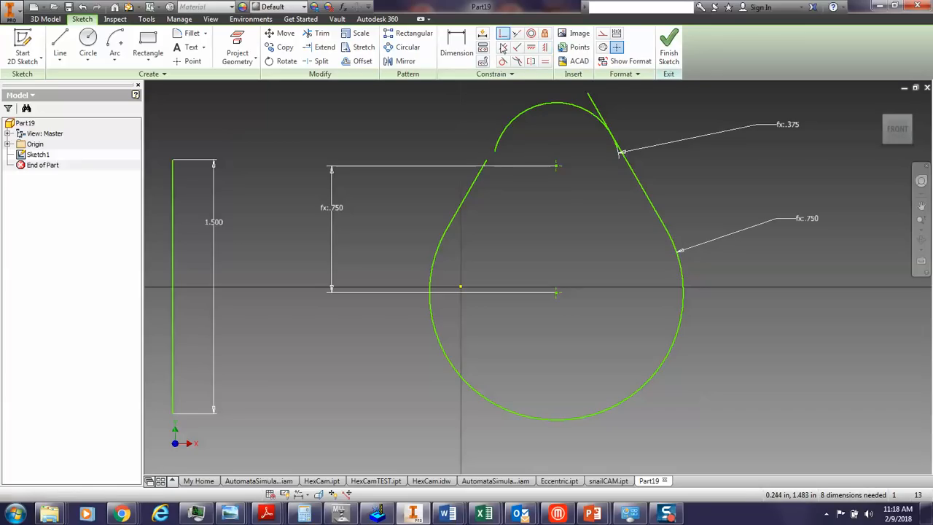
pyautogui.click(487, 165)
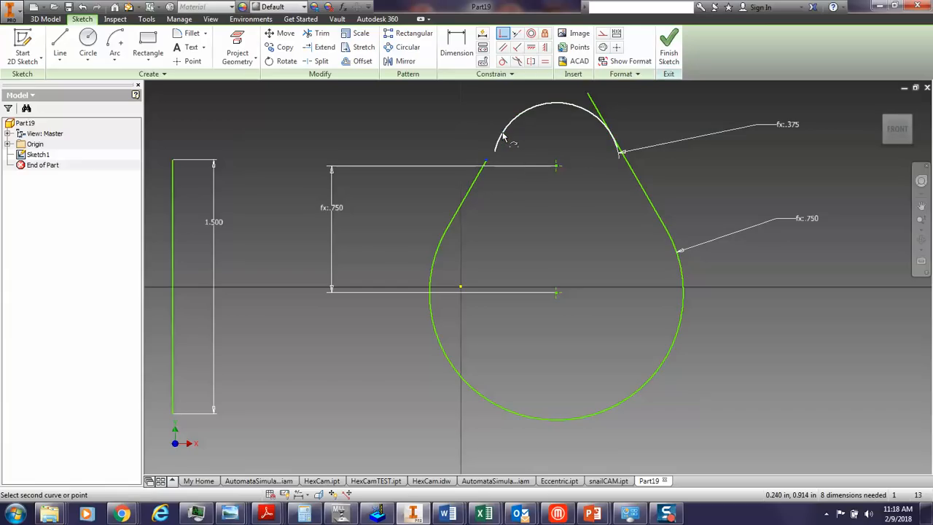
pyautogui.click(505, 40)
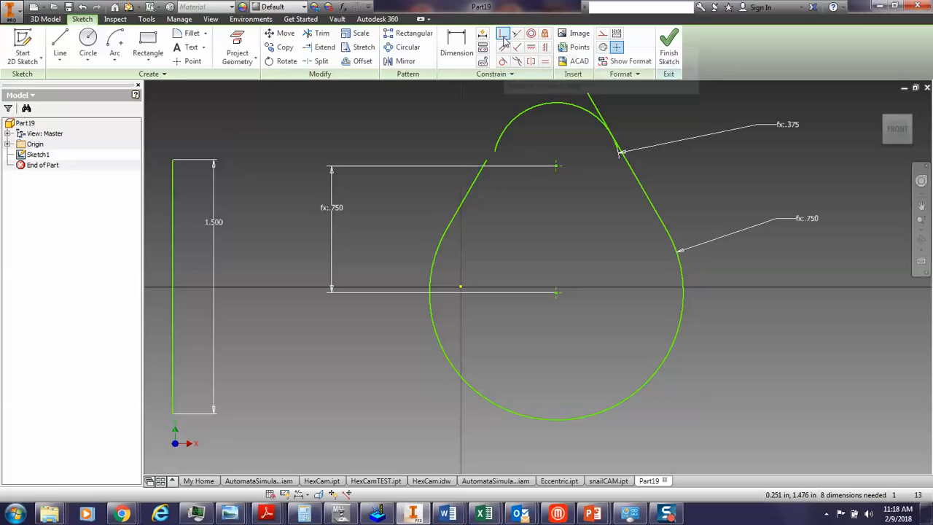
pyautogui.click(508, 130)
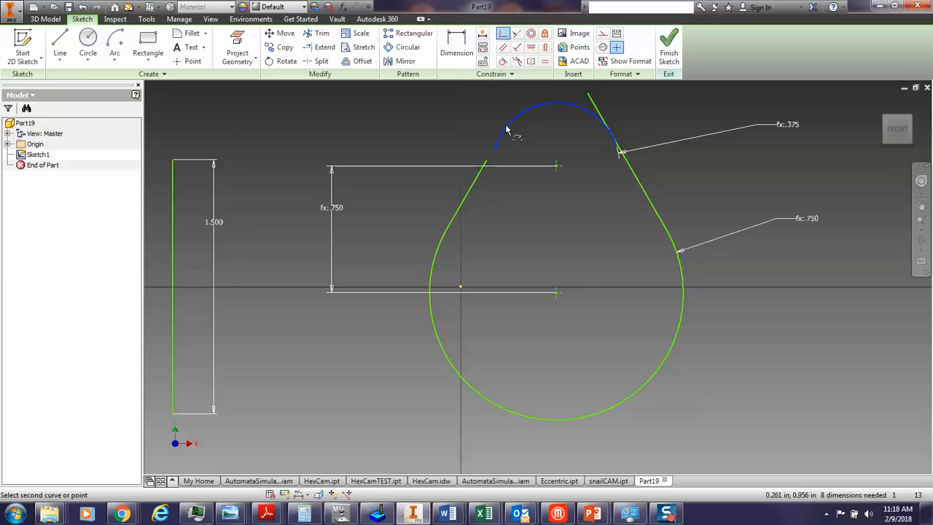
pyautogui.click(487, 163)
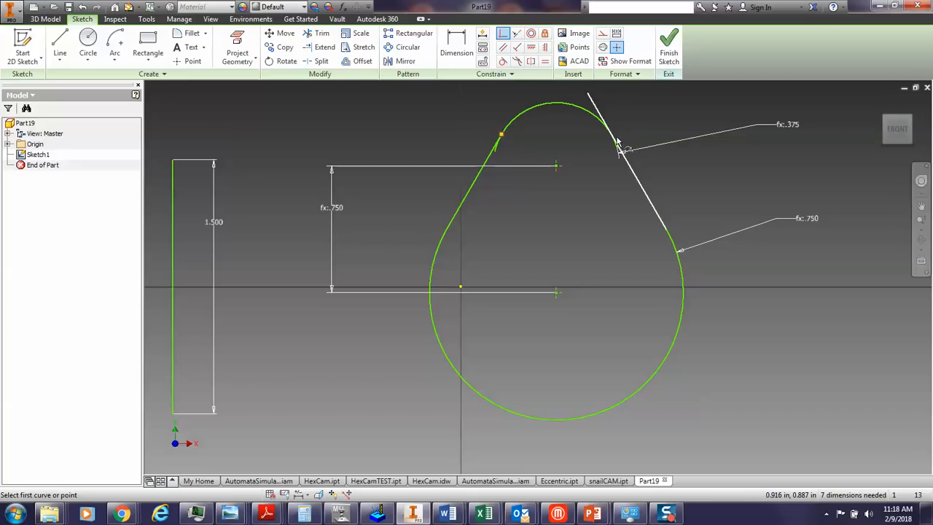
# Trim the overhanging arc and line ends where the side lines meet the upper arc
pyautogui.click(322, 35)
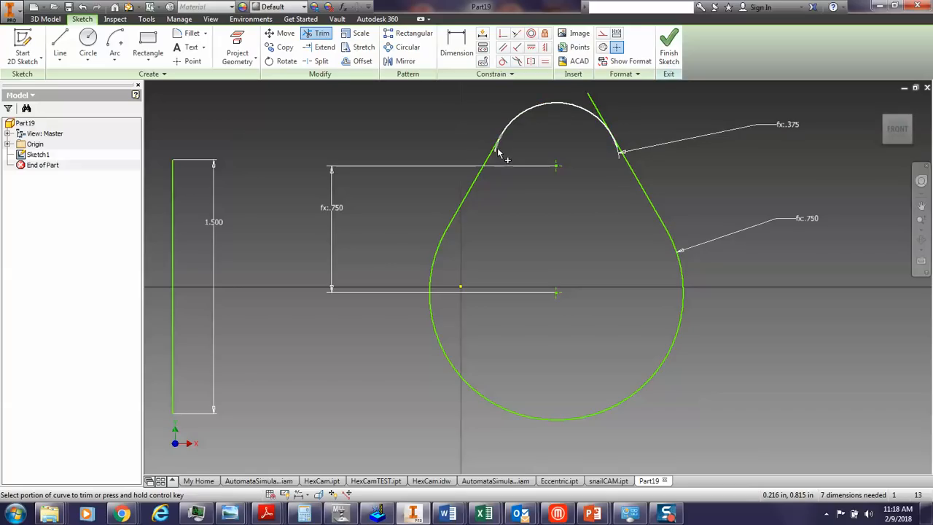
pyautogui.click(598, 113)
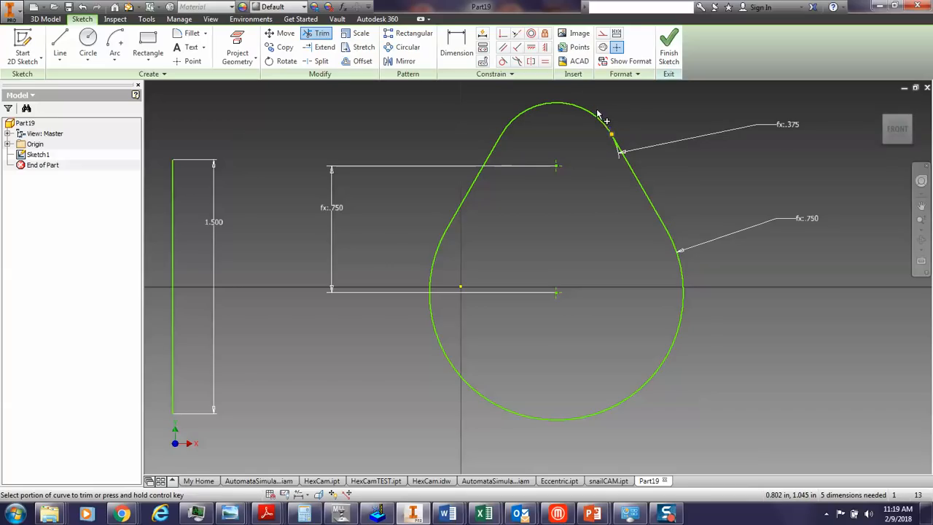
pyautogui.click(618, 151)
# Sketch a circle about 0.279 in in diameter centered on the lower arc's center point
pyautogui.click(87, 38)
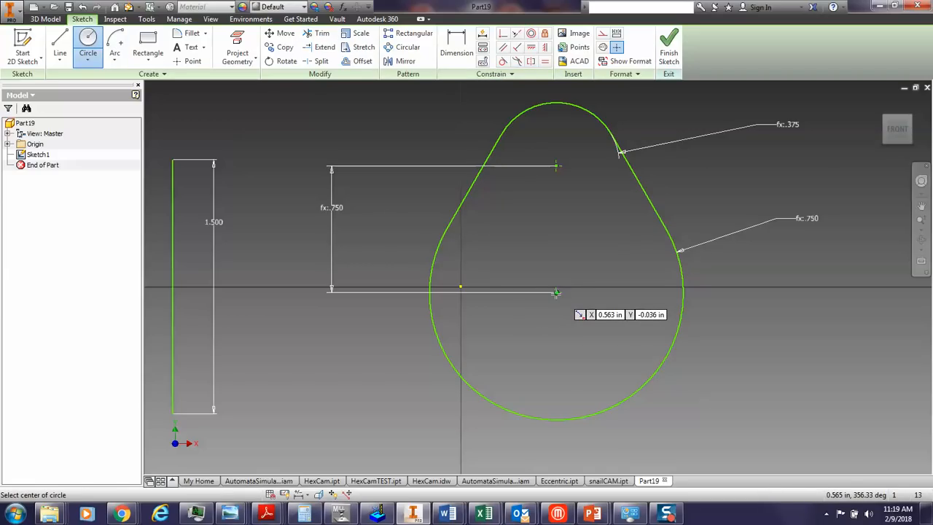
pyautogui.click(556, 292)
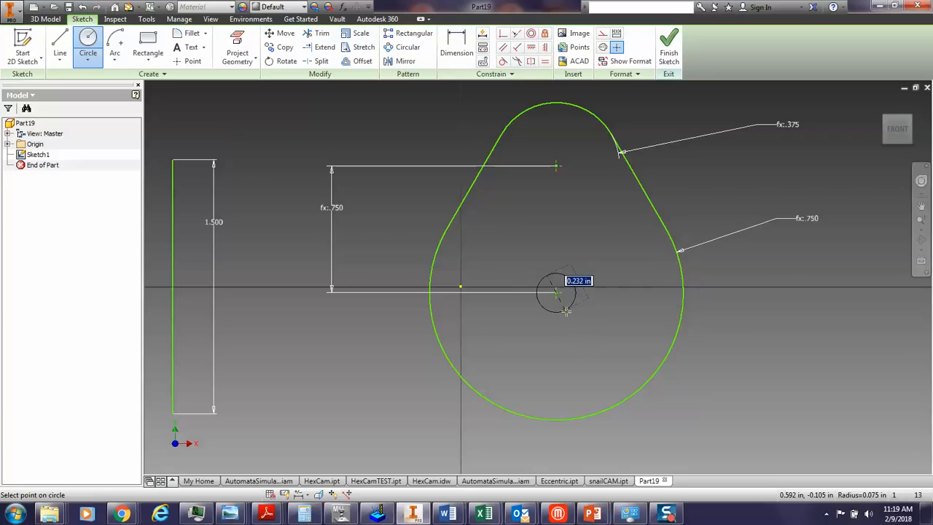
pyautogui.click(567, 312)
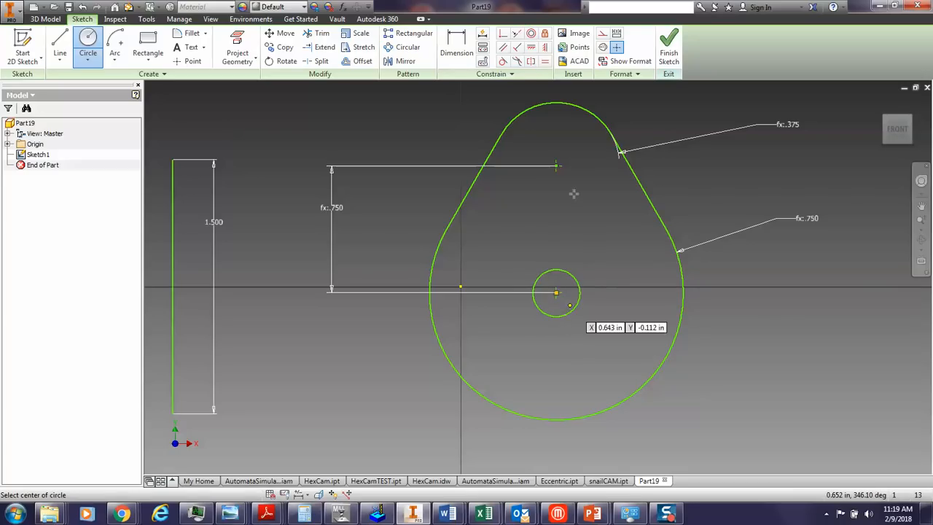
# Dimension the small circle's diameter as 3/16 in
pyautogui.click(460, 45)
pyautogui.click(573, 278)
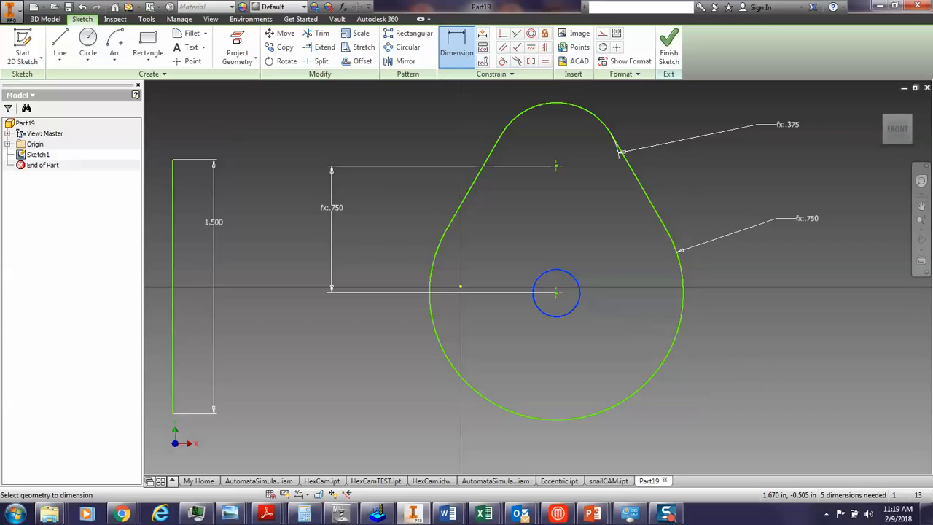
pyautogui.click(750, 379)
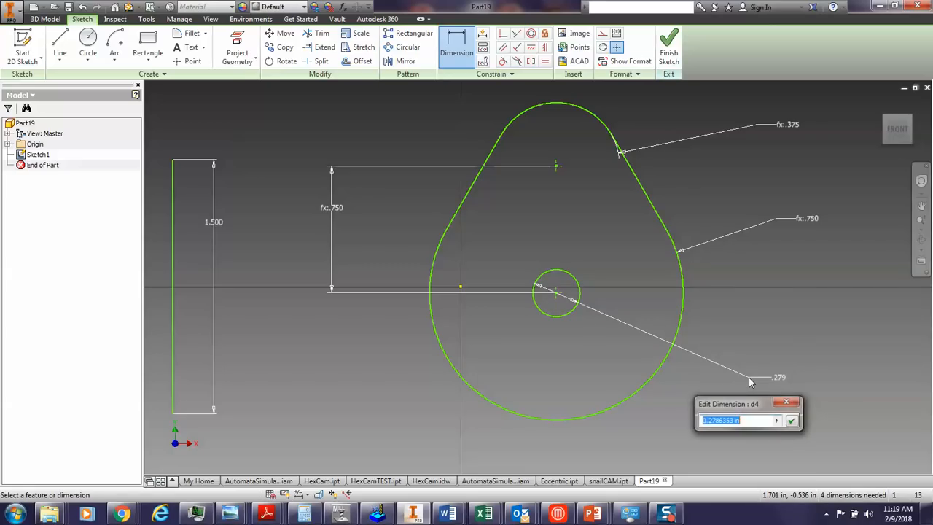
pyautogui.write('3/')
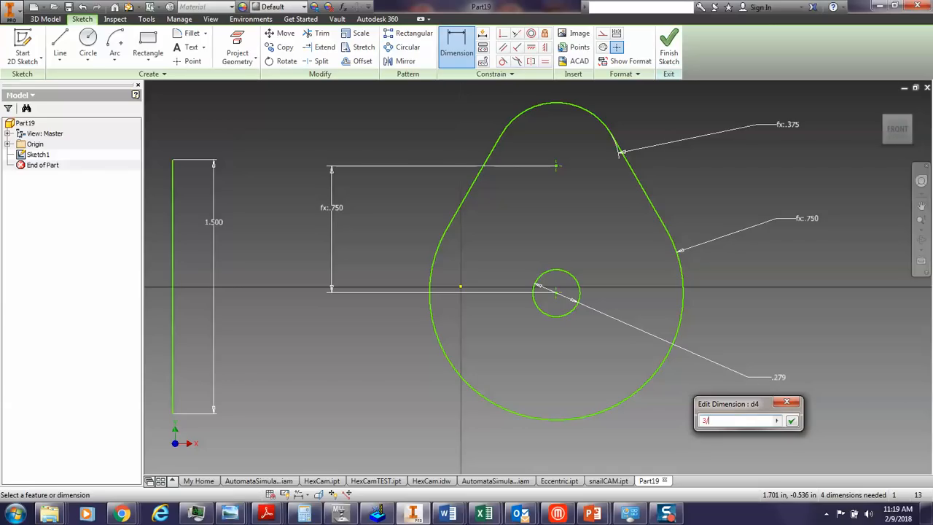
pyautogui.write('16')
pyautogui.press('Return')
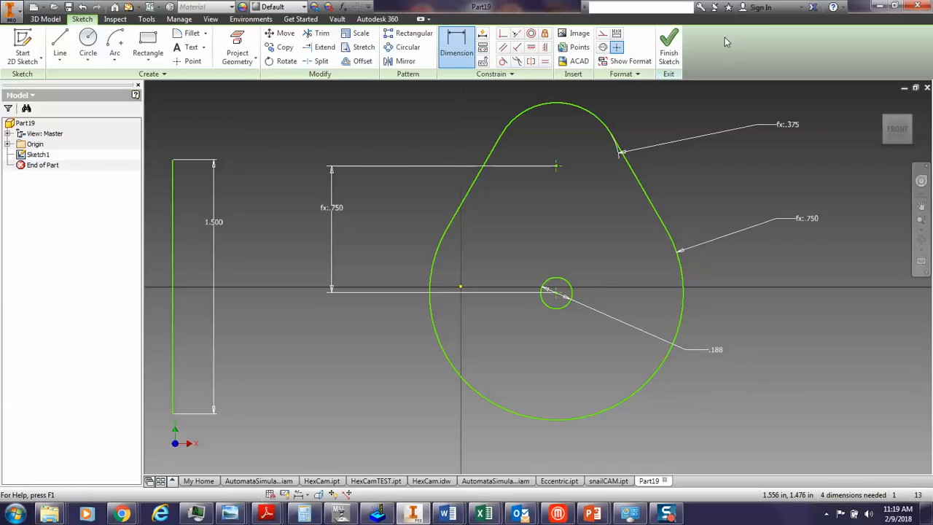
# Finish the sketch and start an extrusion using the cam area around the small circle as the profile
pyautogui.click(668, 49)
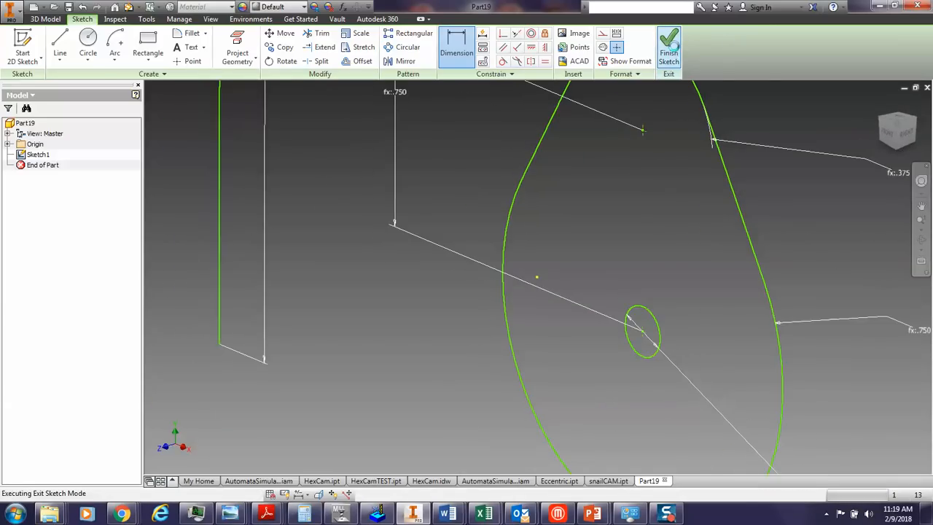
pyautogui.click(881, 101)
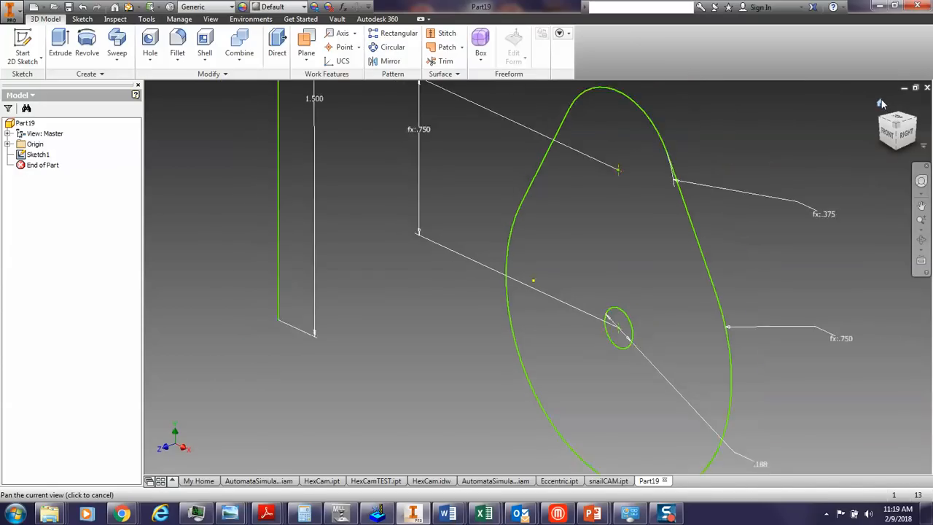
pyautogui.click(61, 44)
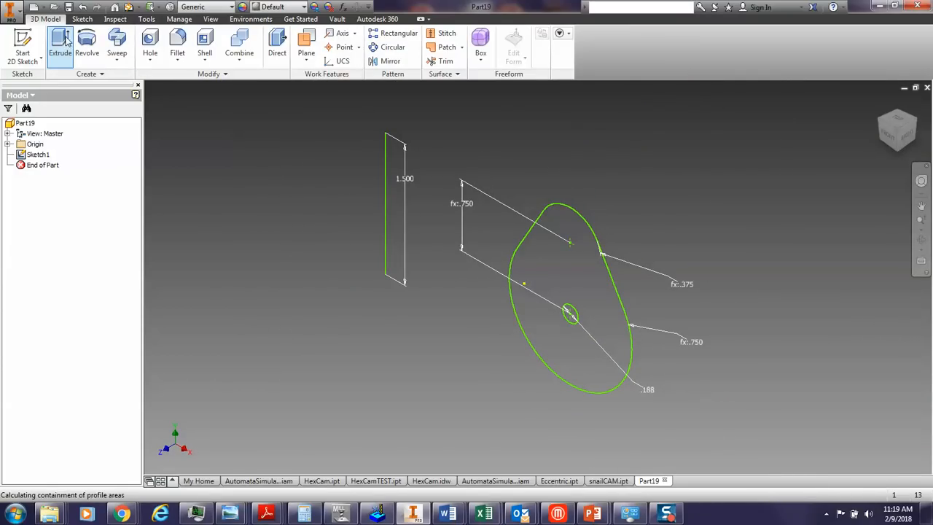
pyautogui.click(590, 297)
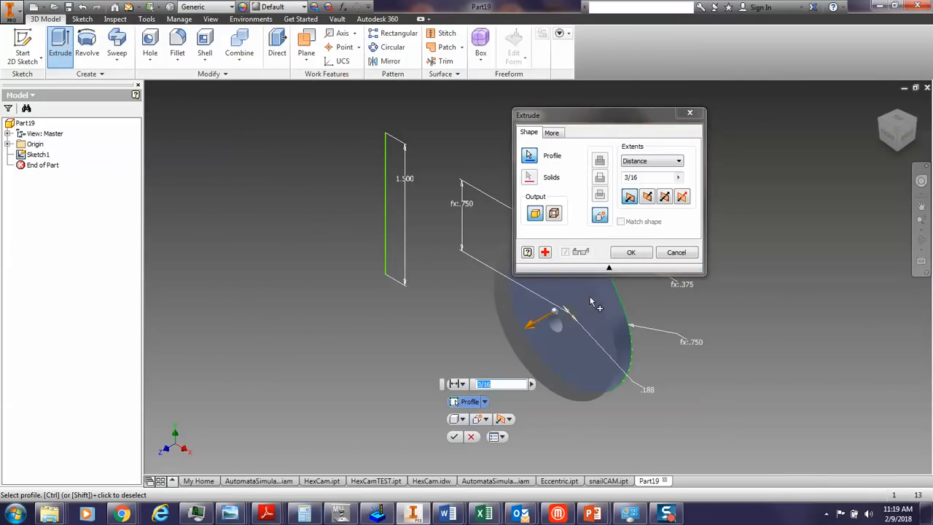